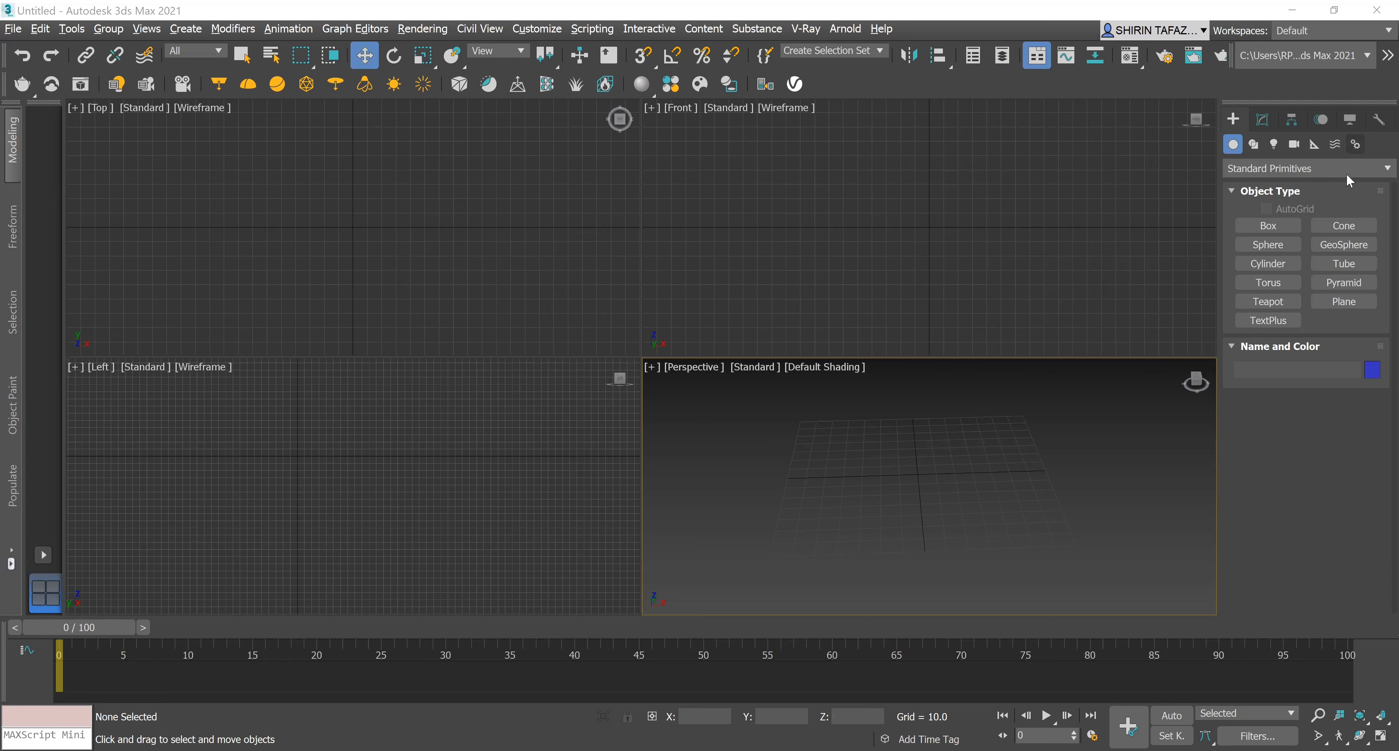
# - Draw a standard plane about 300 long and 289 wide on the ground grid in the Perspective view
pyautogui.click(1351, 264)
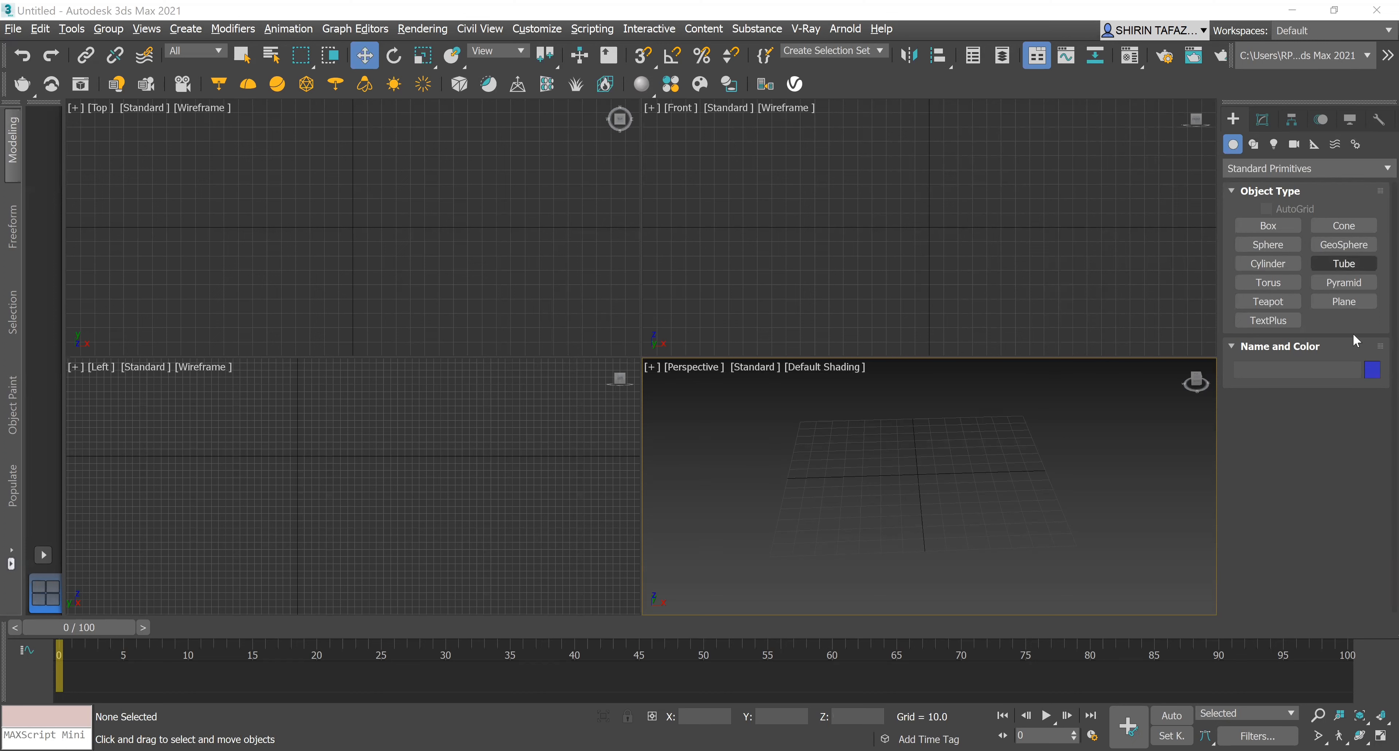
pyautogui.click(1351, 304)
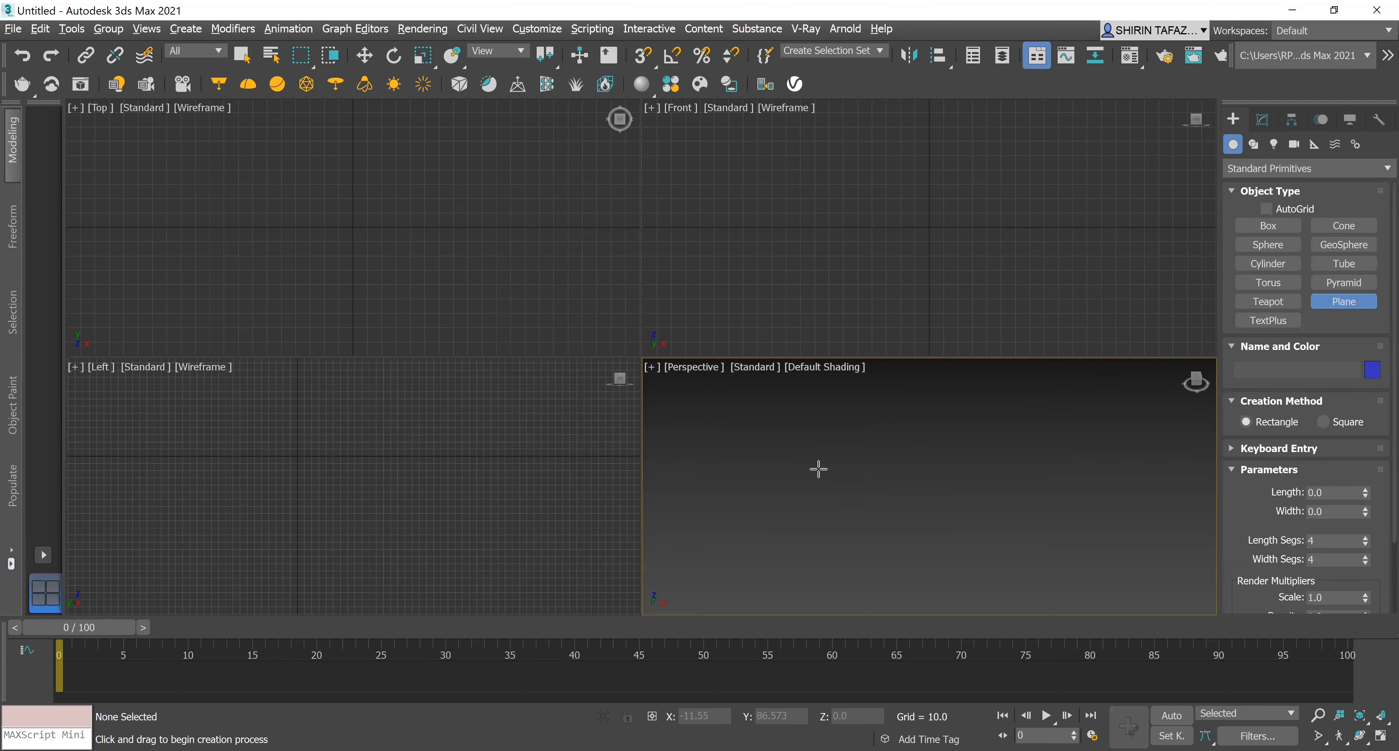
pyautogui.moveTo(728, 425); pyautogui.dragTo(953, 544)
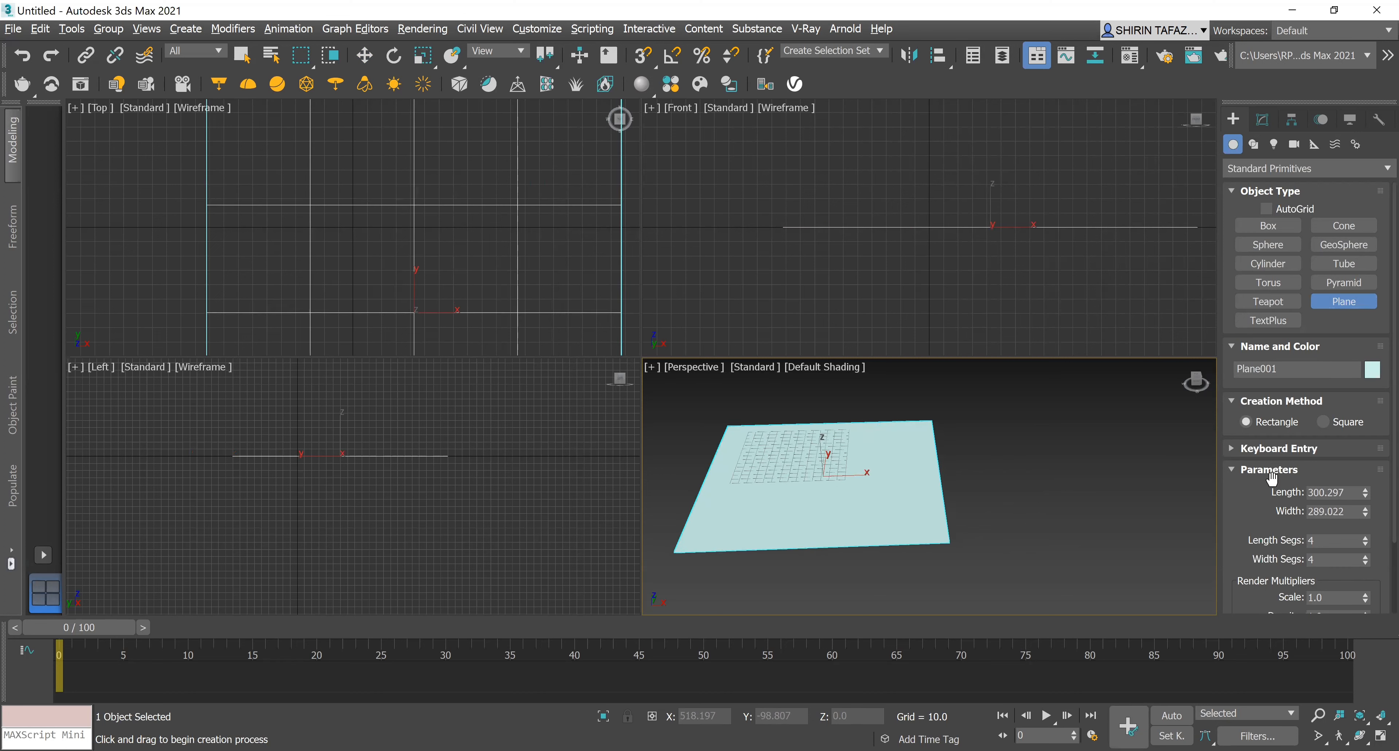
# - Set the plane's length and width to 5000 each and finish plane creation
pyautogui.moveTo(1344, 495); pyautogui.dragTo(1277, 493)
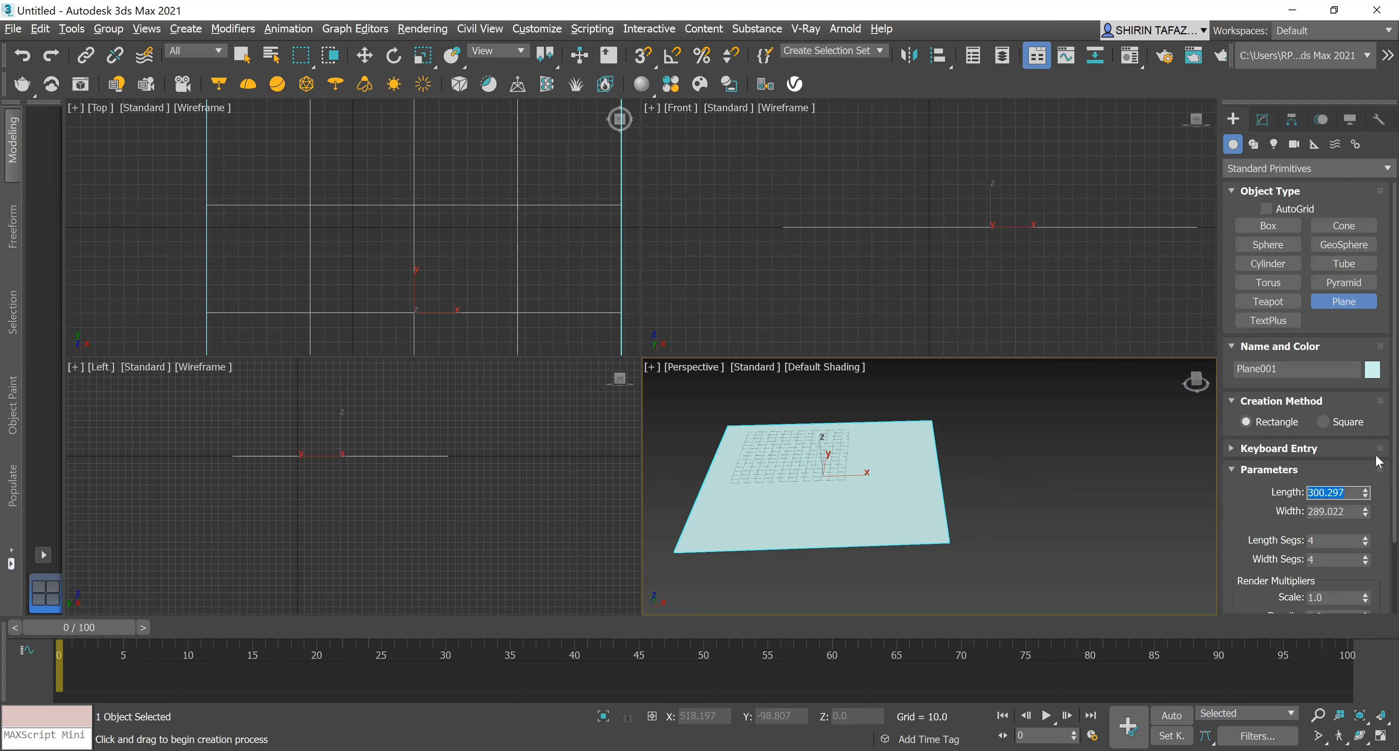
pyautogui.write('5000')
pyautogui.press('Tab')
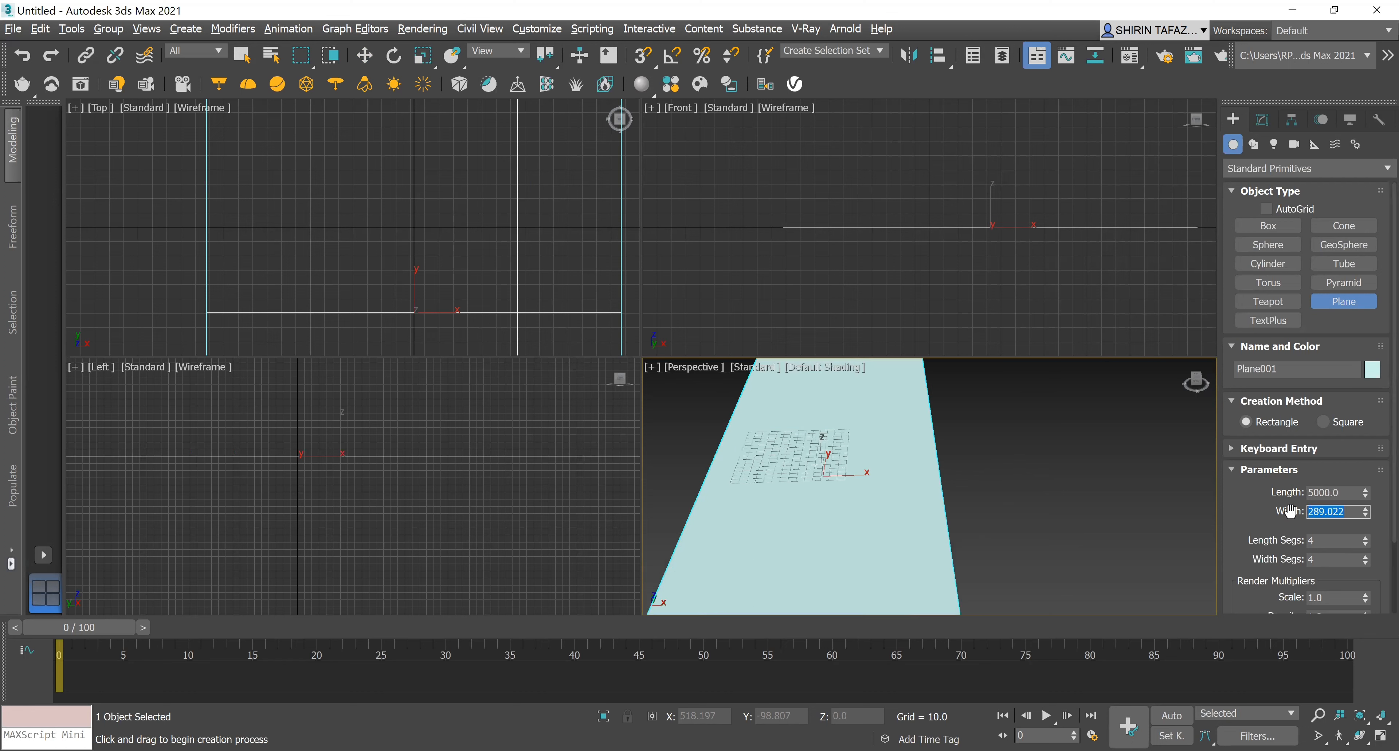
pyautogui.write('5000')
pyautogui.press('Return')
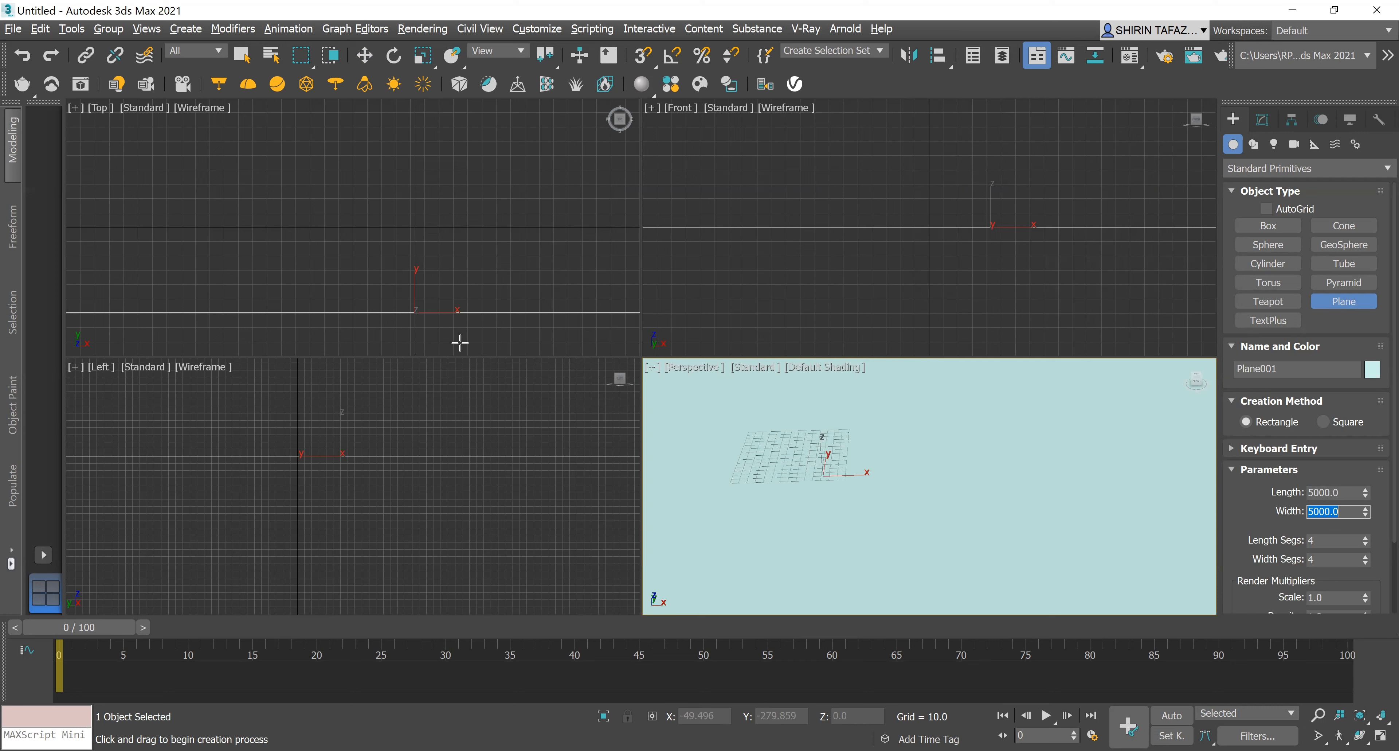
pyautogui.click(364, 55)
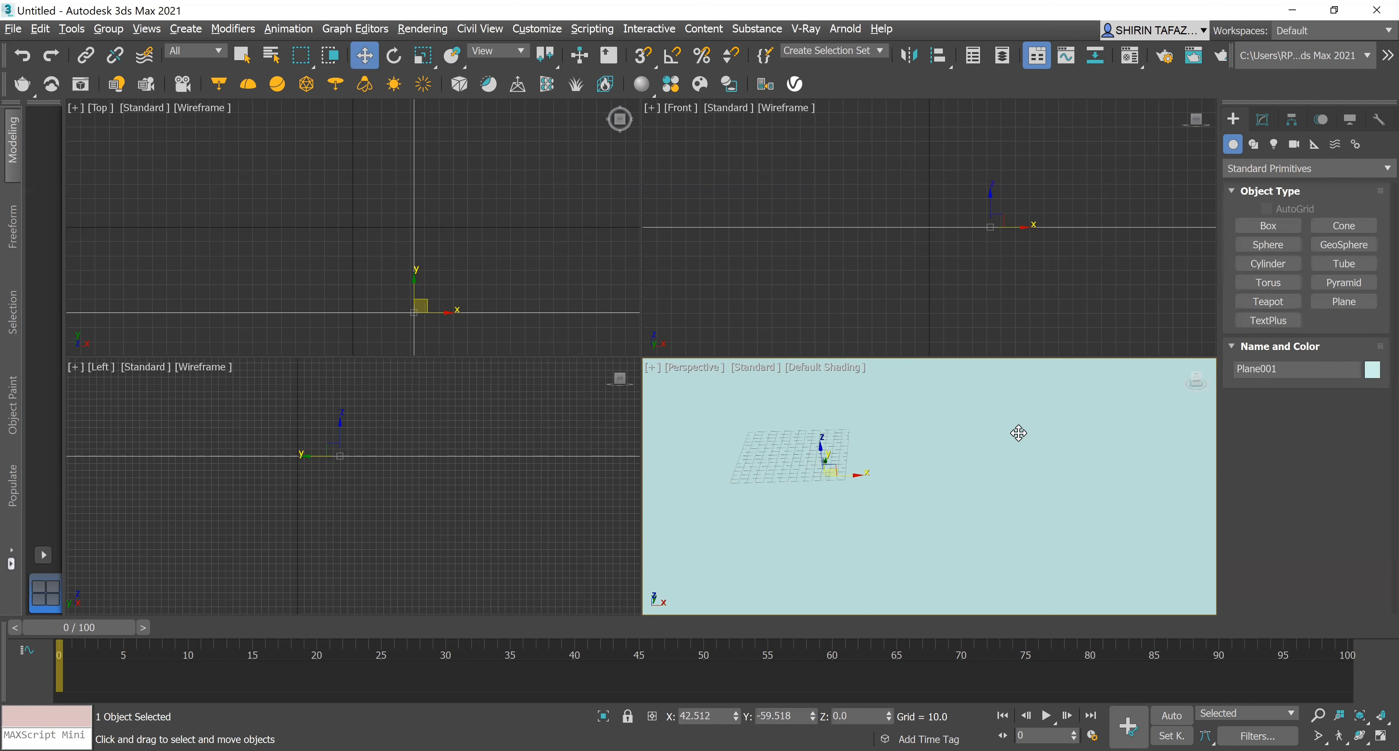
# - Maximize the Perspective view and show its safe frames
pyautogui.hotkey('alt', 'w')
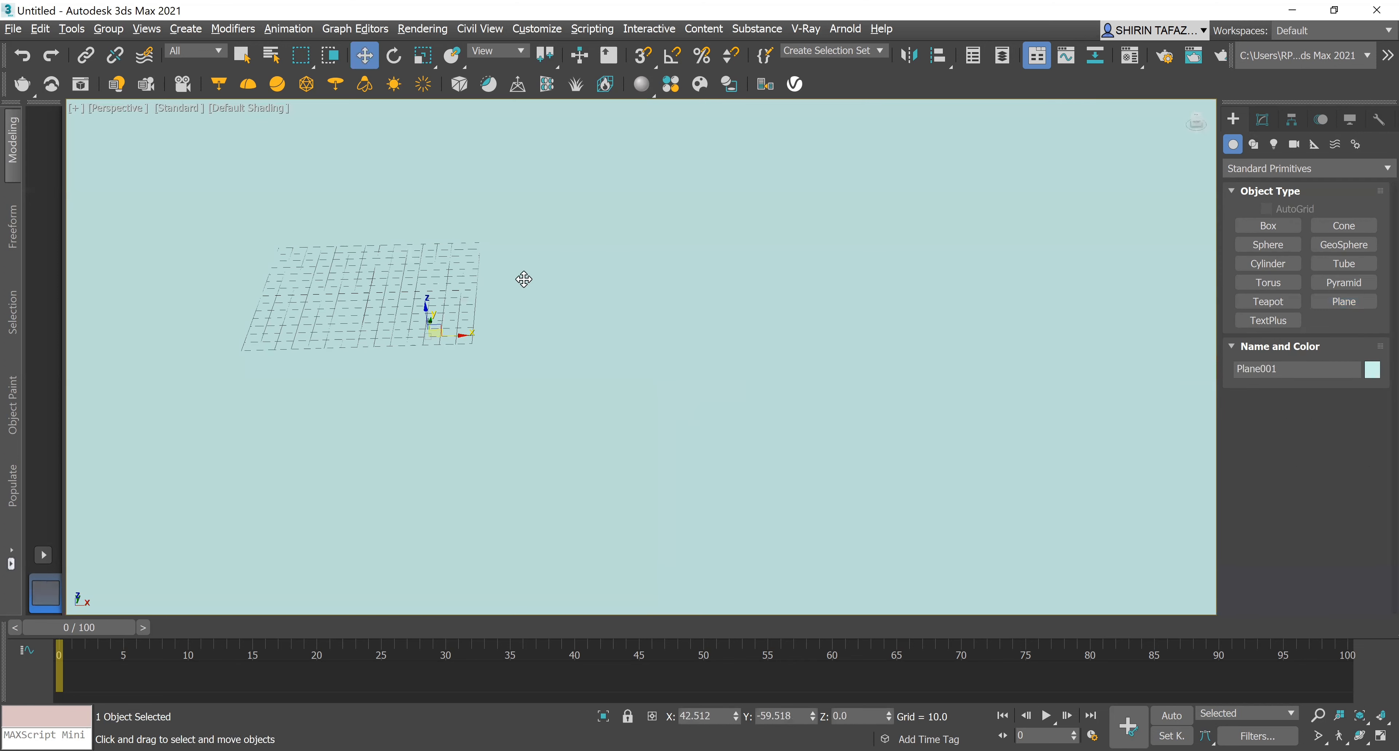
pyautogui.moveTo(673, 312); pyautogui.dragTo(843, 343, button='middle')
pyautogui.moveTo(622, 343); pyautogui.dragTo(657, 350, button='middle')
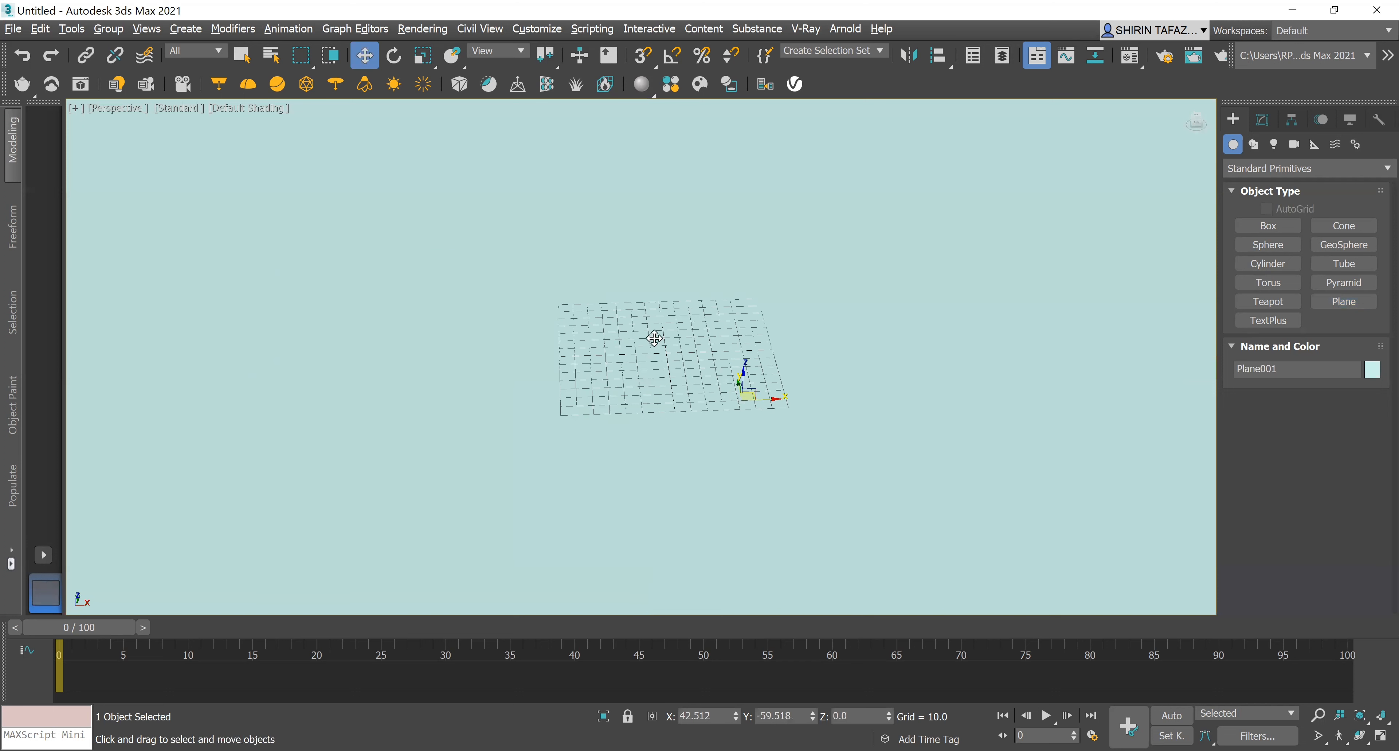
pyautogui.scroll(-2, 615, 350)
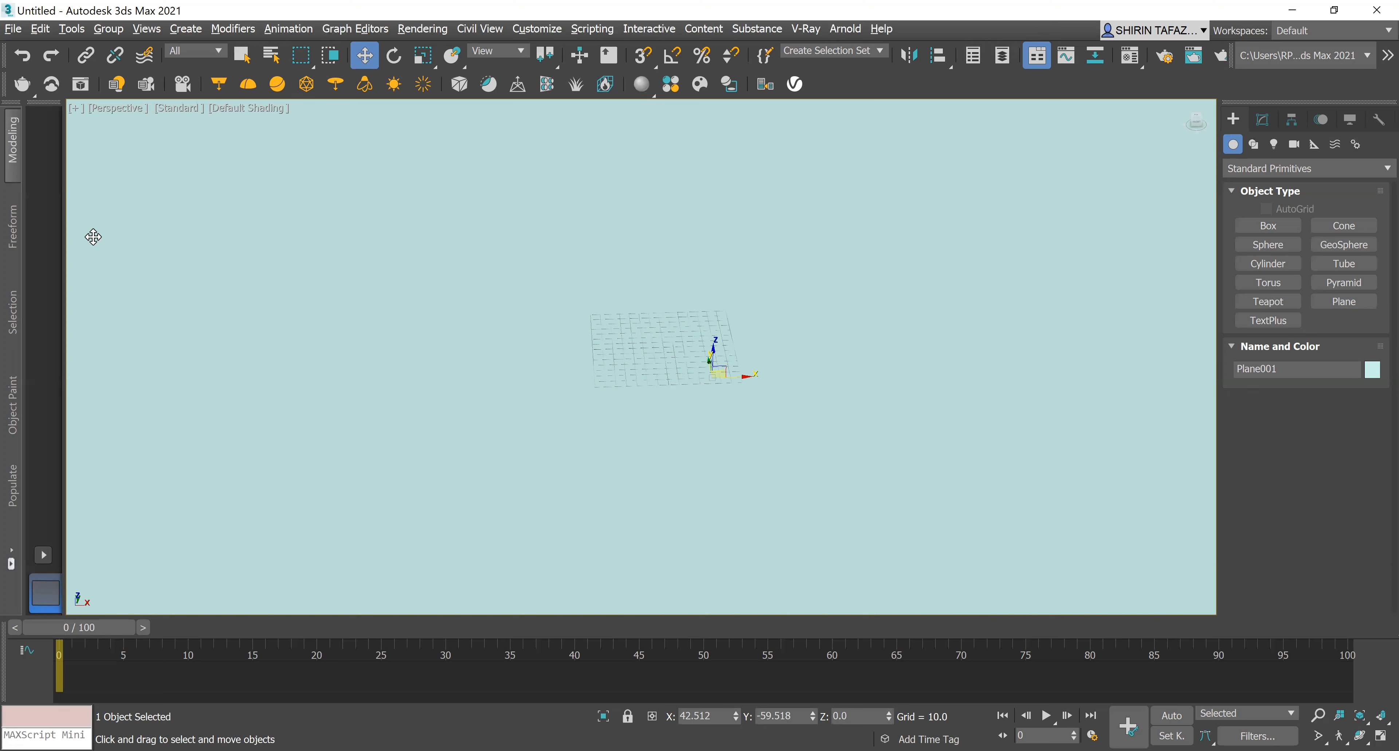
pyautogui.click(104, 112)
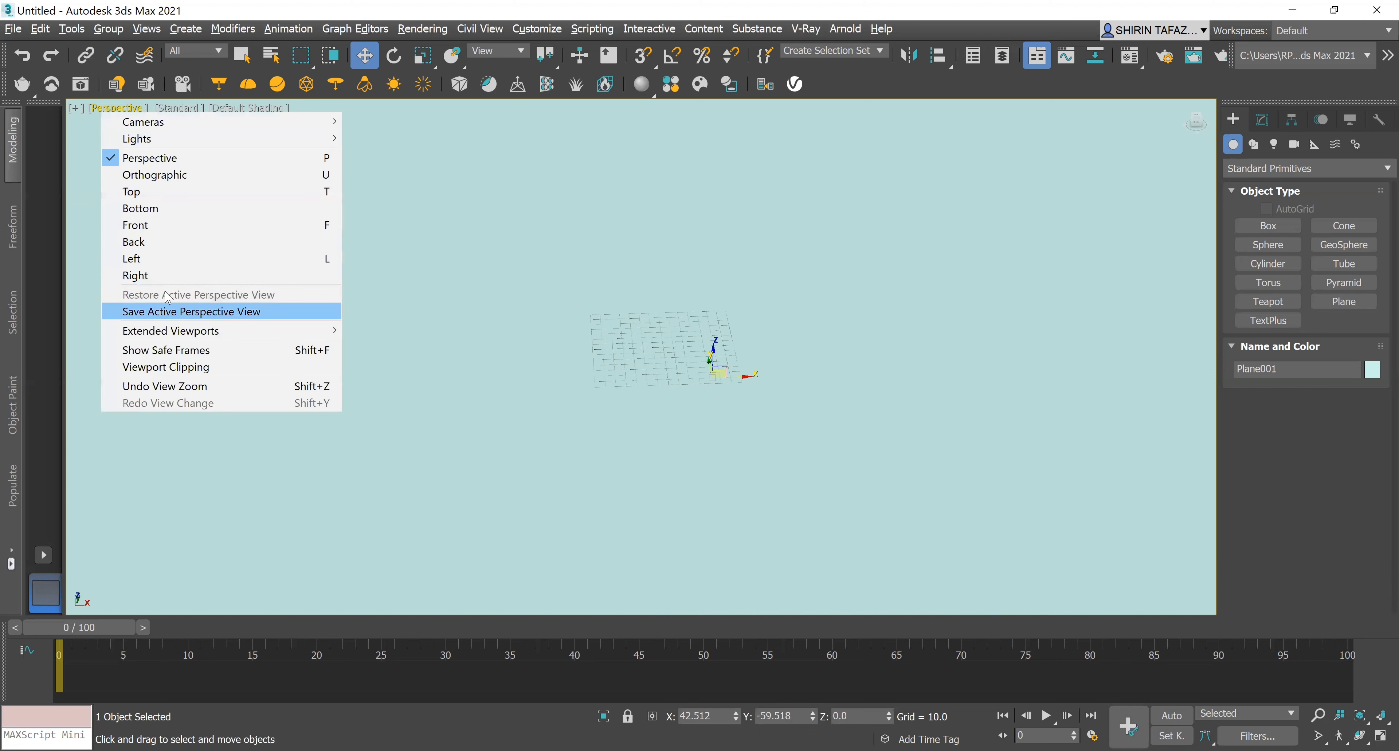
pyautogui.click(168, 354)
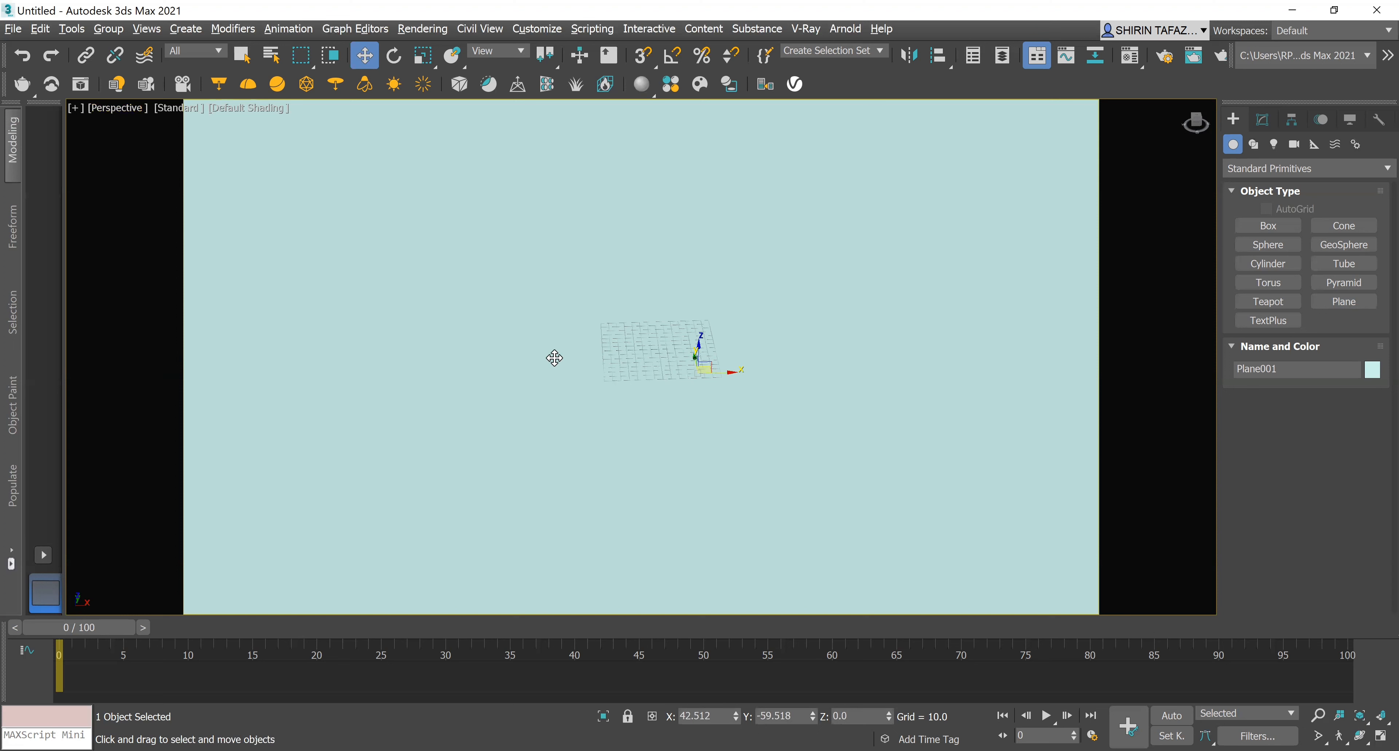
# - Create a physical camera from a low Perspective view with the plane's horizon below the middle of the frame
pyautogui.moveTo(637, 357)
pyautogui.mouseDown(button='middle')
pyautogui.moveTo(641, 420)
pyautogui.moveTo(655, 355)
pyautogui.mouseUp(button='middle')
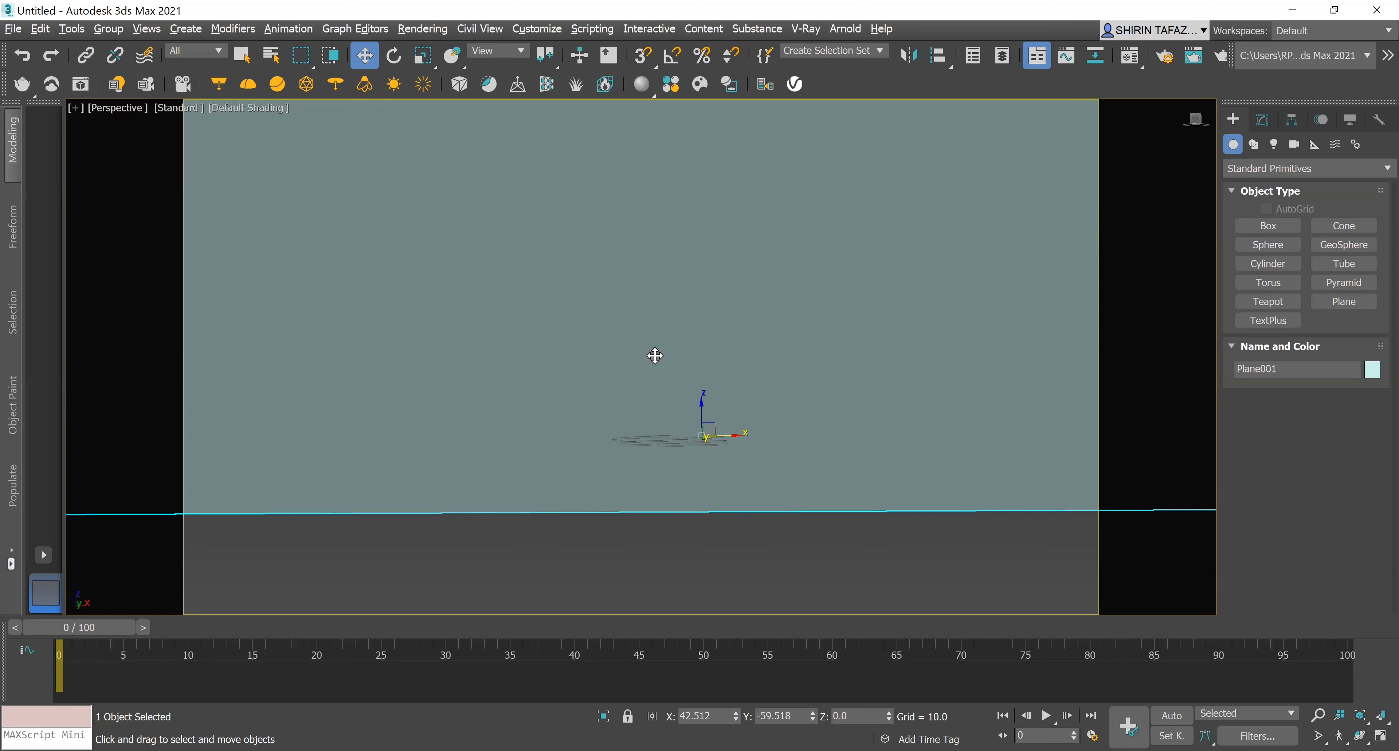
pyautogui.keyDown('alt'); pyautogui.moveTo(659, 372); pyautogui.dragTo(716, 364, button='middle'); pyautogui.keyUp('alt')
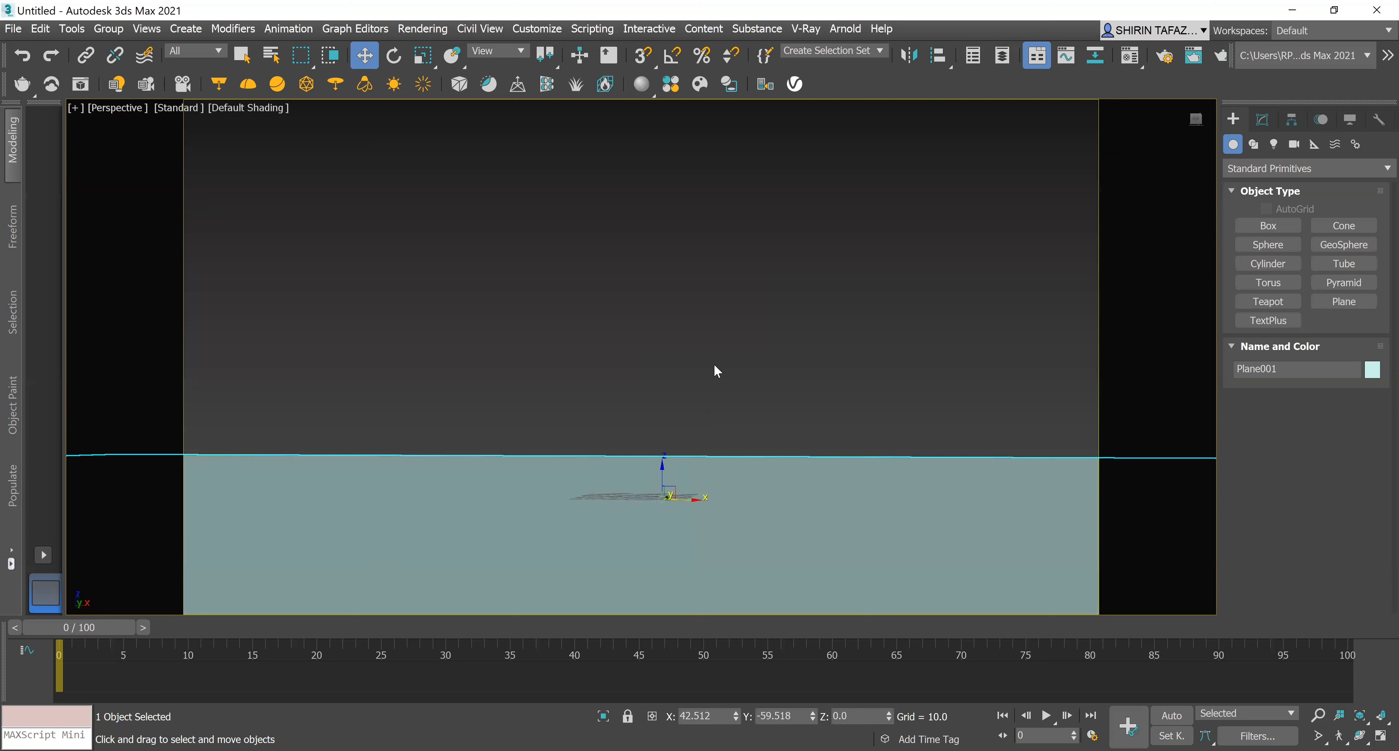
pyautogui.hotkey('ctrl', 'alt', 'c')
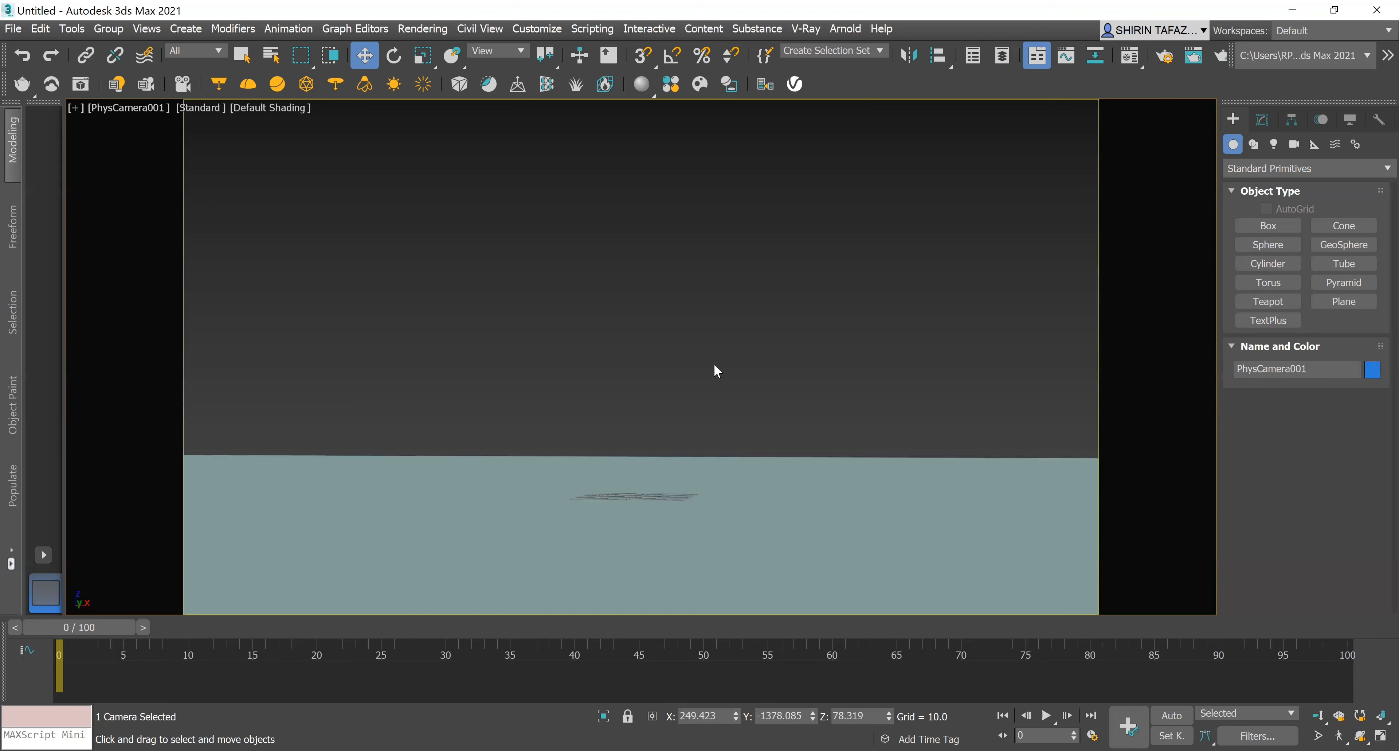
# - Set the physical camera's shutter type to 1 / seconds with a duration of 1/100 s
pyautogui.click(1260, 122)
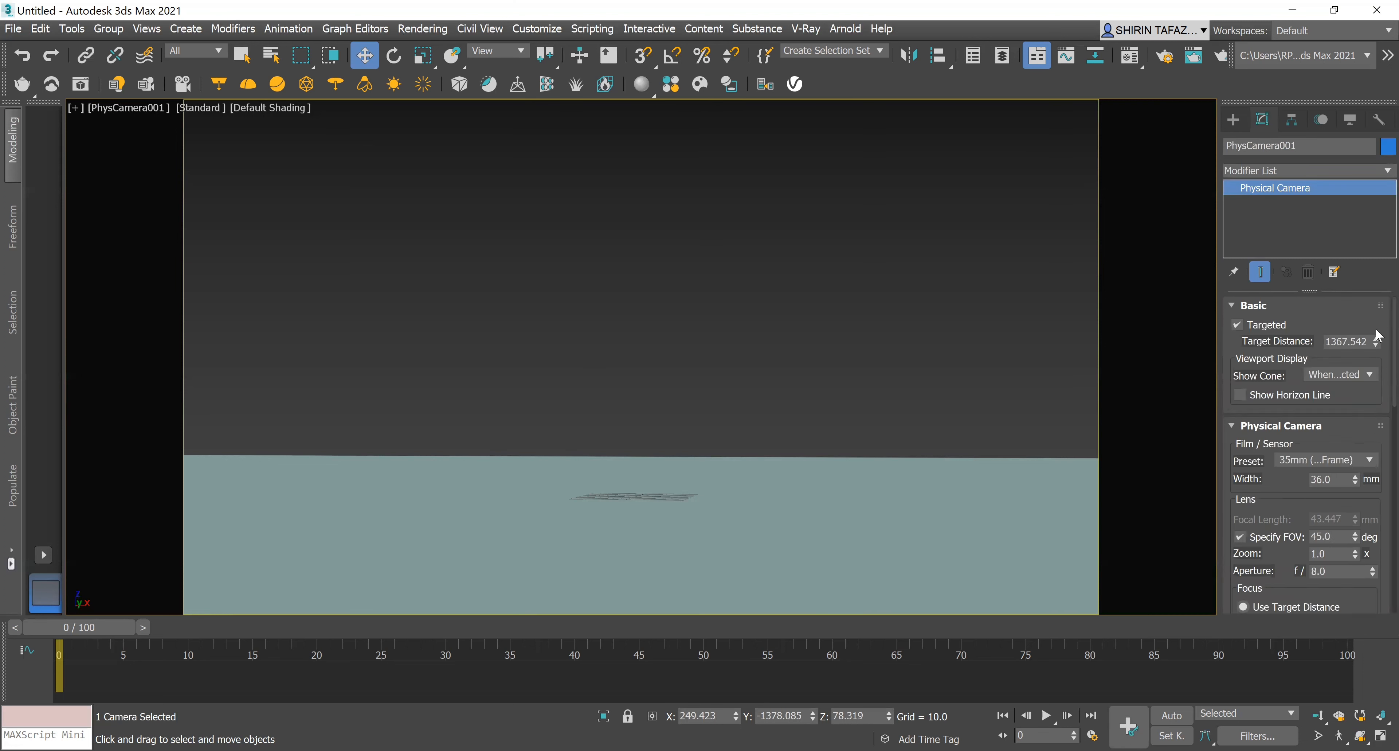
pyautogui.scroll(-3, 1378, 350)
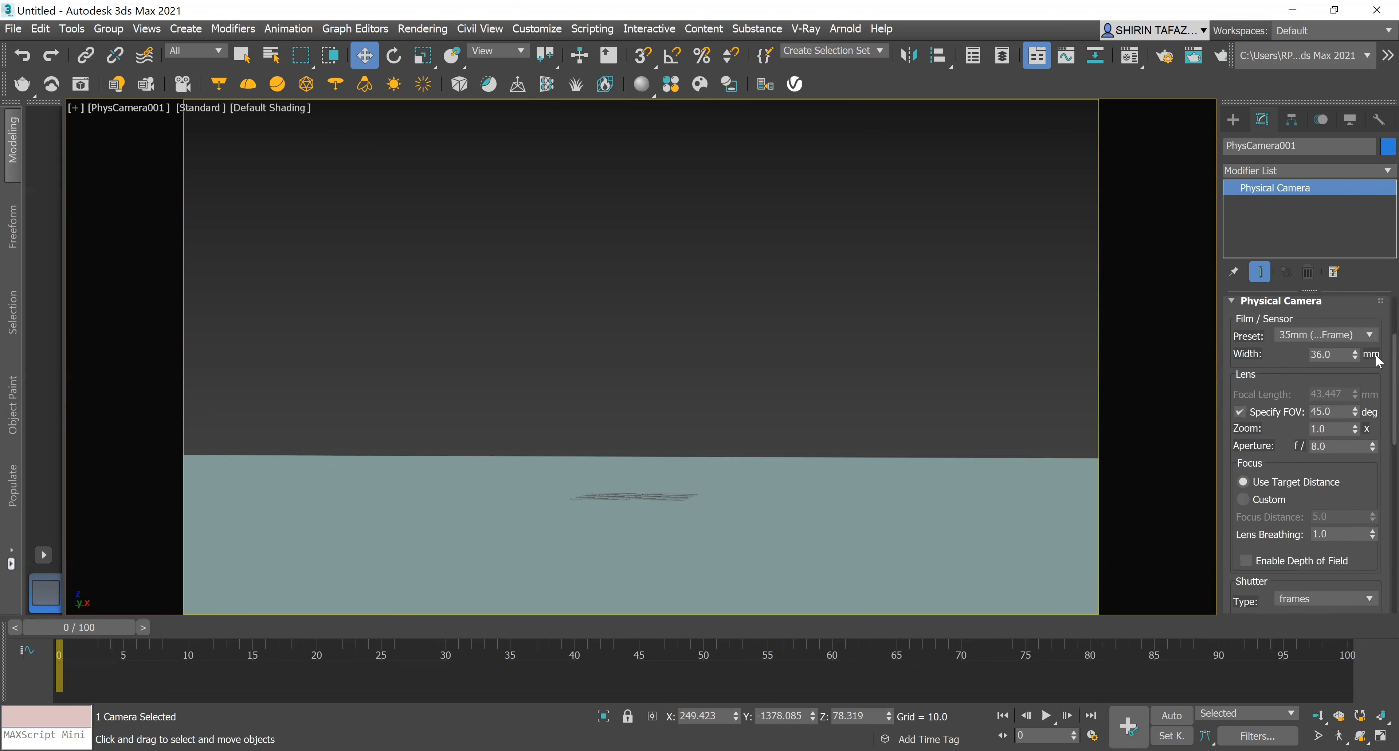
pyautogui.scroll(-3, 1298, 441)
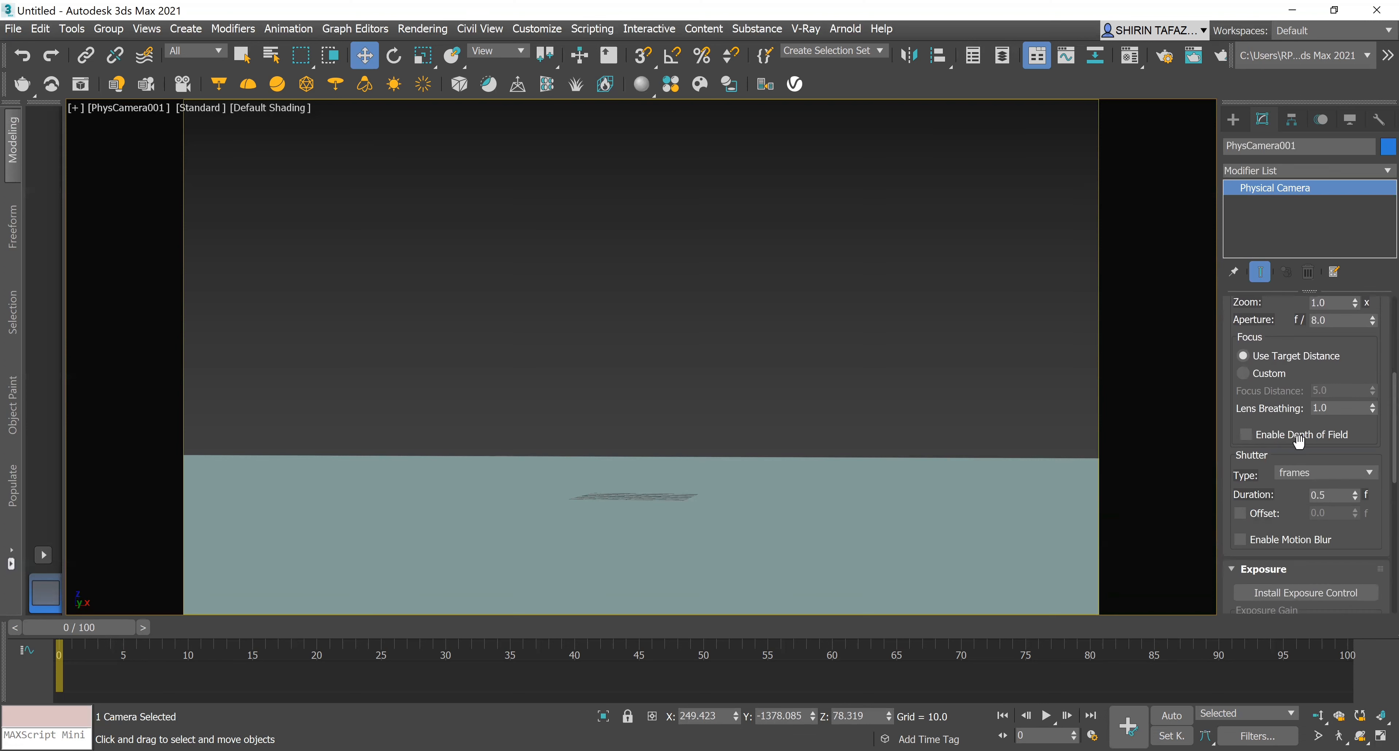
pyautogui.click(1309, 472)
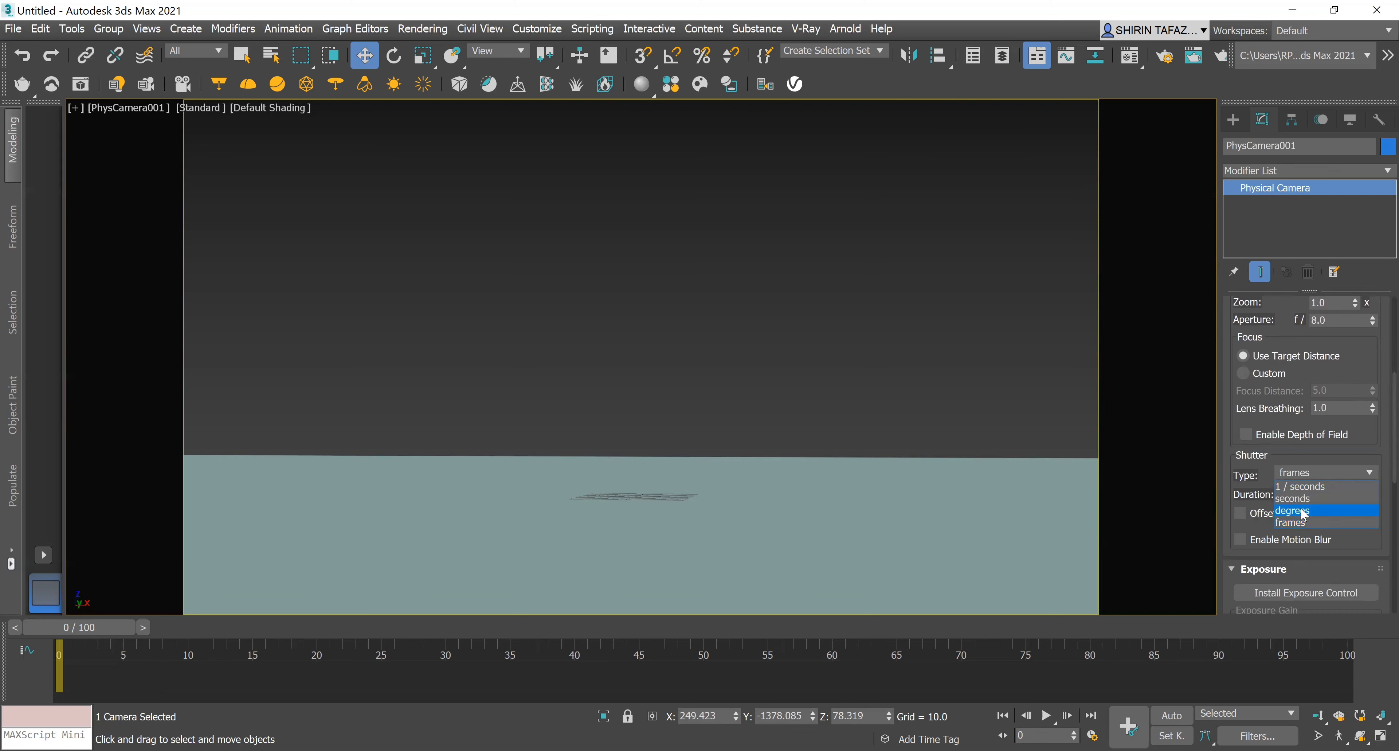
pyautogui.click(1298, 489)
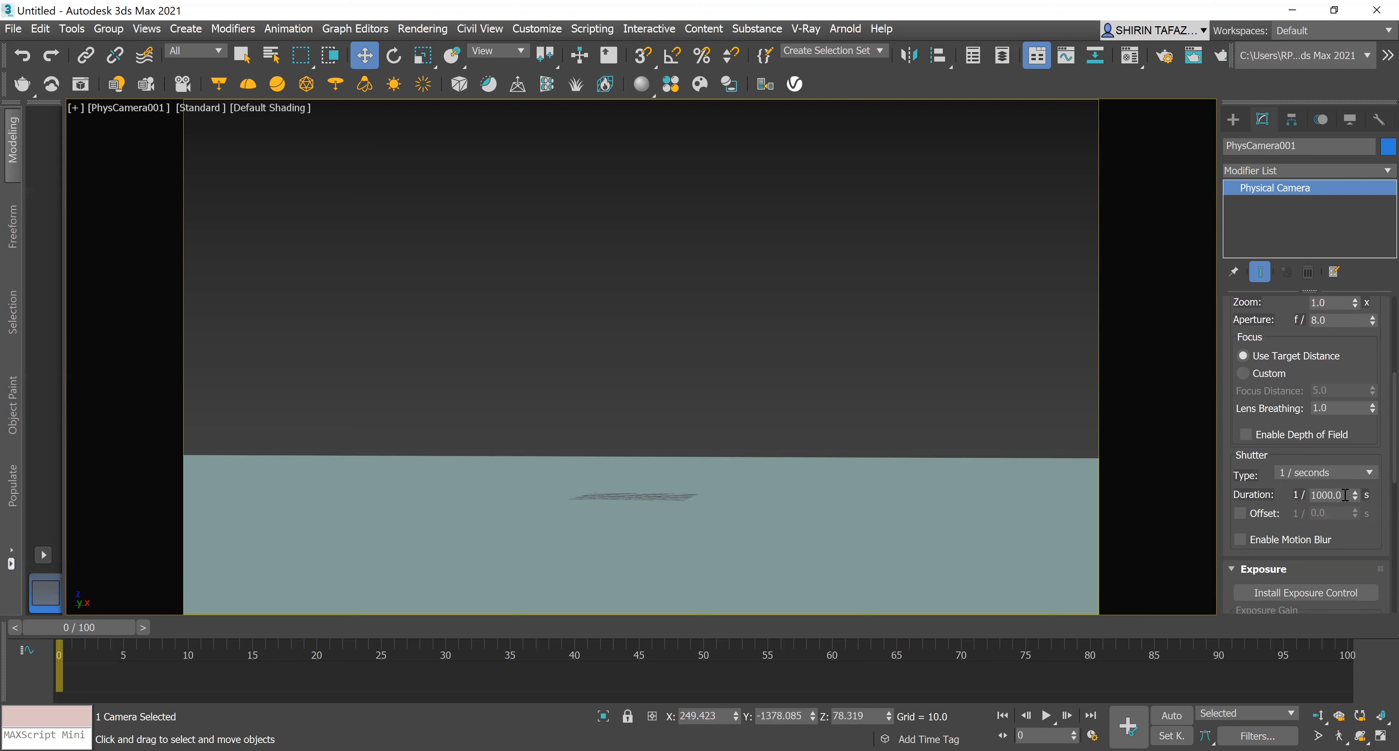
pyautogui.doubleClick(1315, 496)
pyautogui.write('1000')
pyautogui.press('BackSpace')
# - Install exposure control for the camera and set its exposure gain to manual at ISO 100
pyautogui.scroll(-10, 1379, 405)
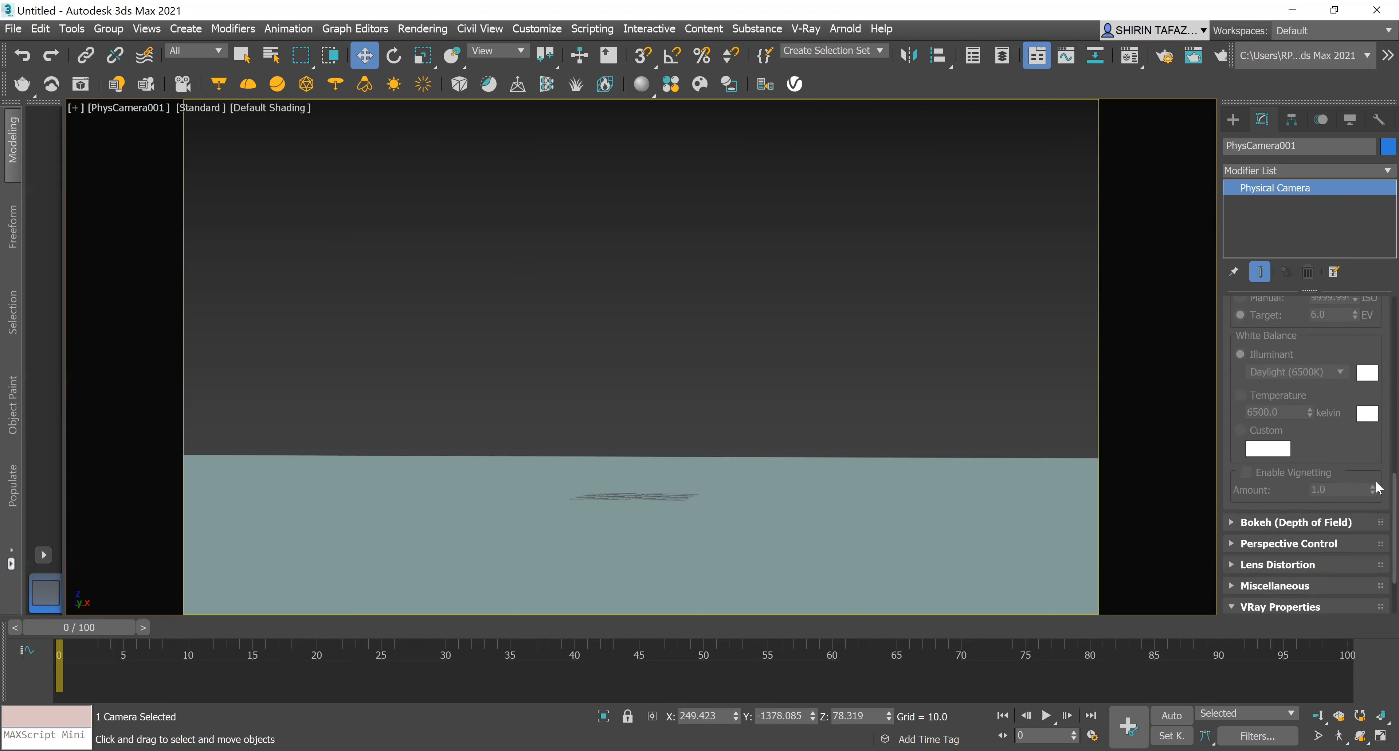
pyautogui.scroll(3, 1379, 461)
pyautogui.scroll(1, 1378, 462)
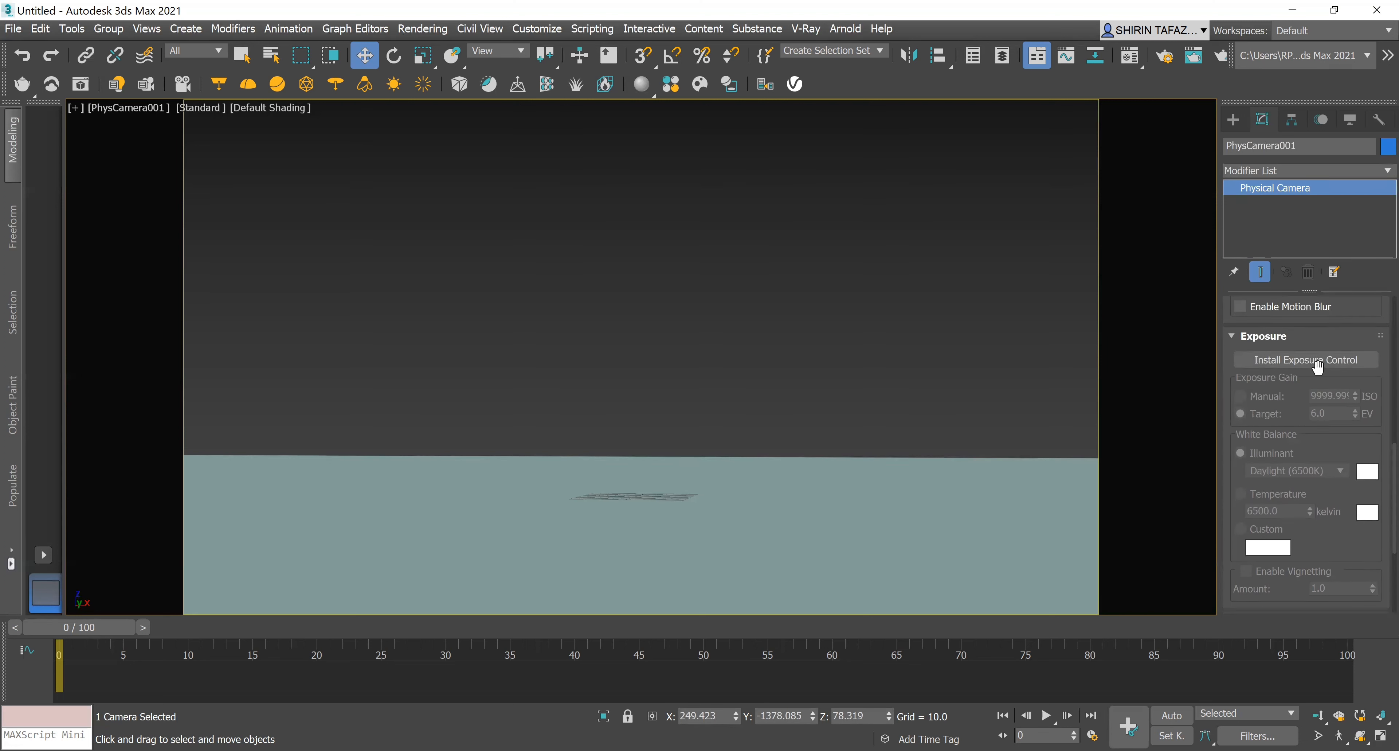
pyautogui.click(1344, 364)
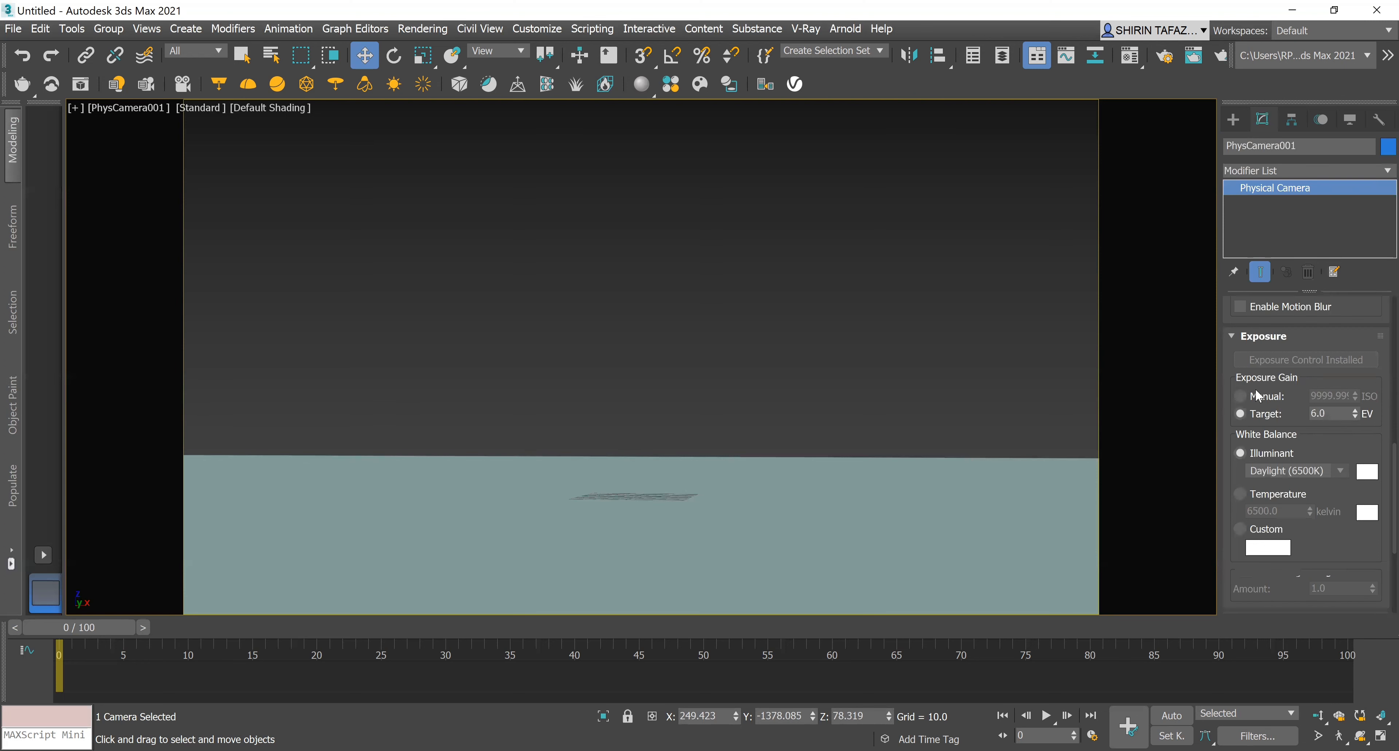
pyautogui.click(1244, 395)
pyautogui.doubleClick(1344, 395)
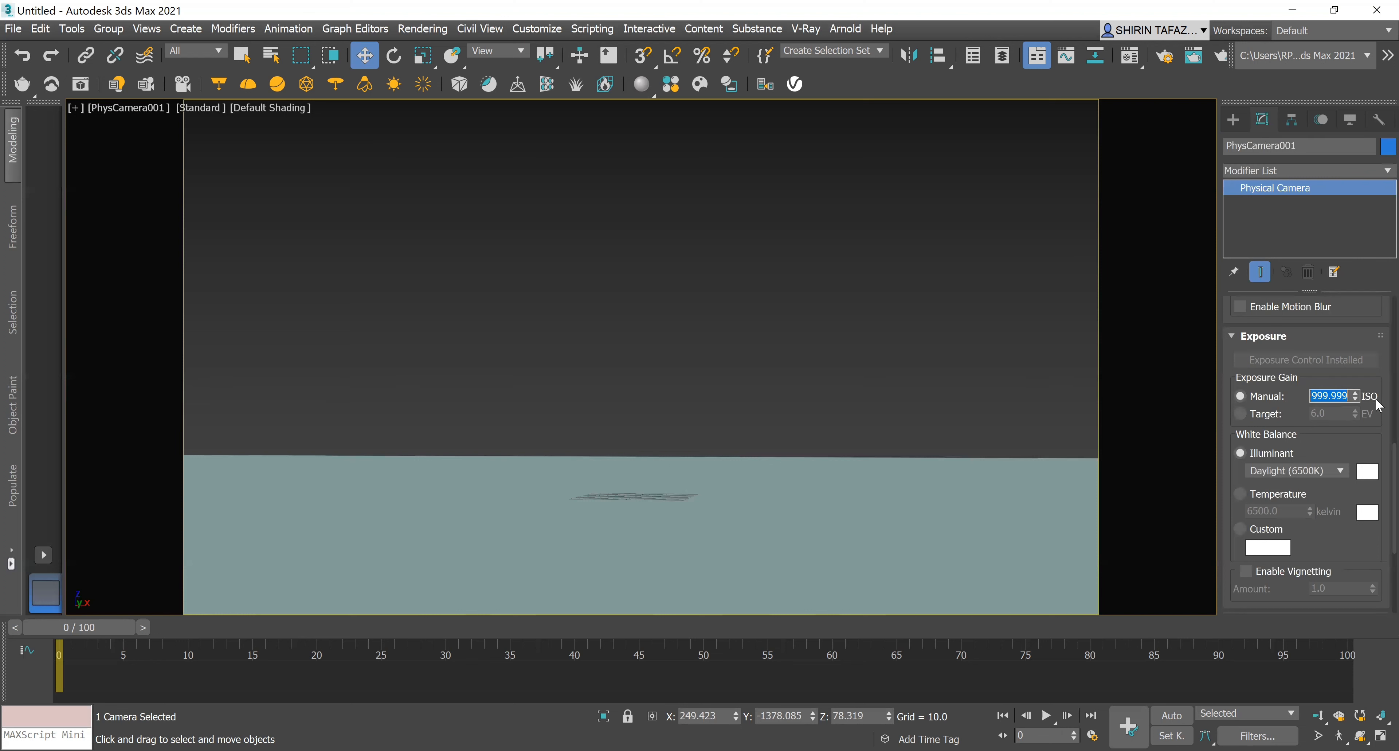
pyautogui.write('1000')
pyautogui.press('Return')
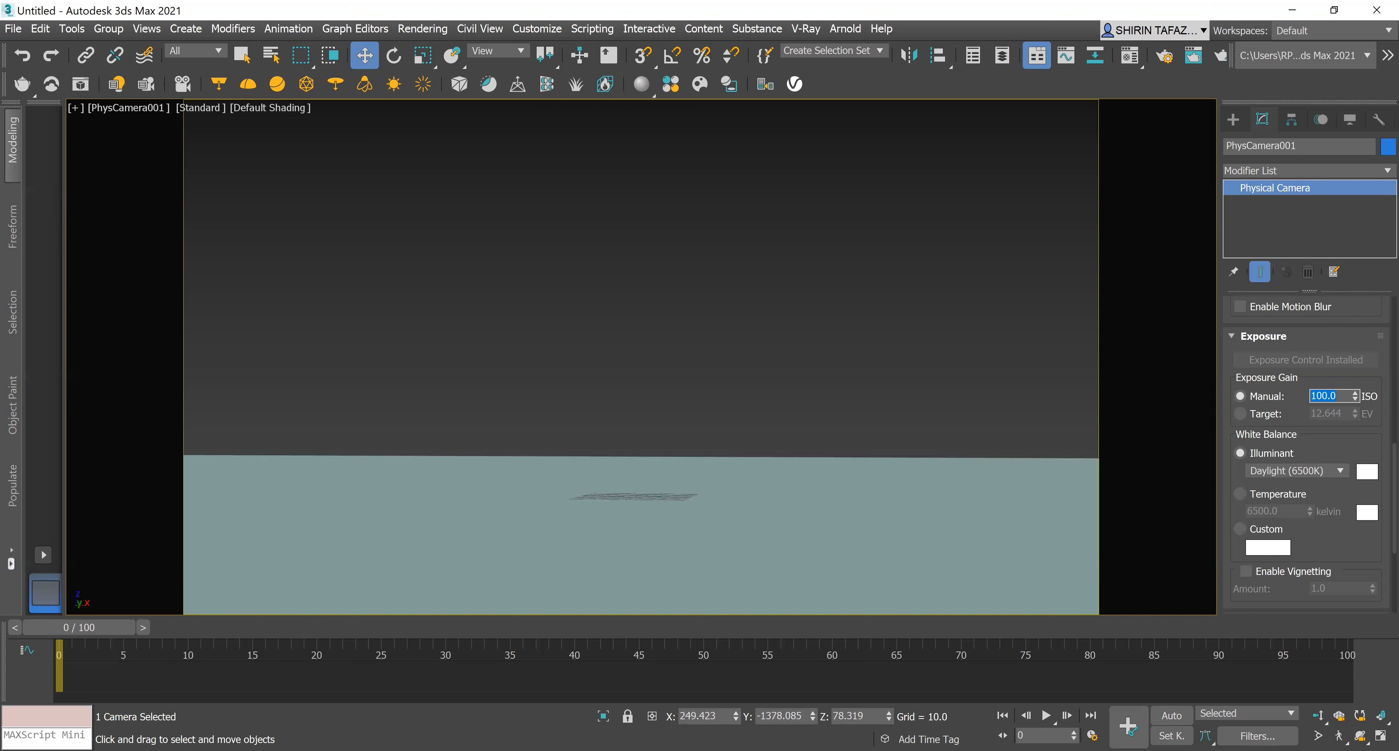